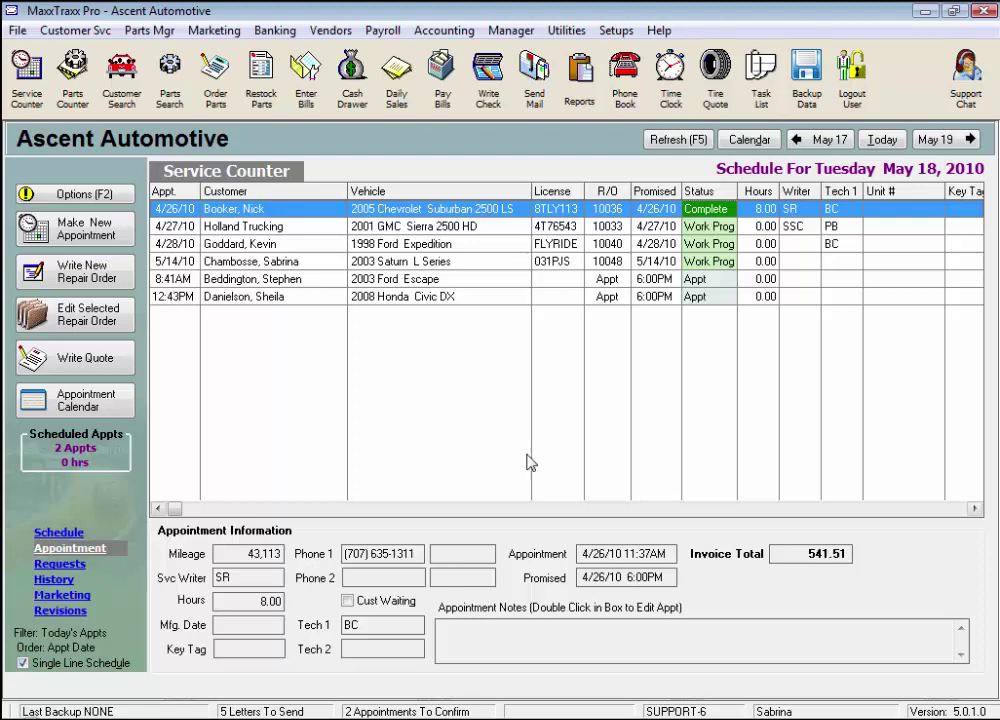
Bring up the appointment options menu over the May 18, 2010 Service Counter schedule
{"action": "left_click", "coordinate": [88, 196]}
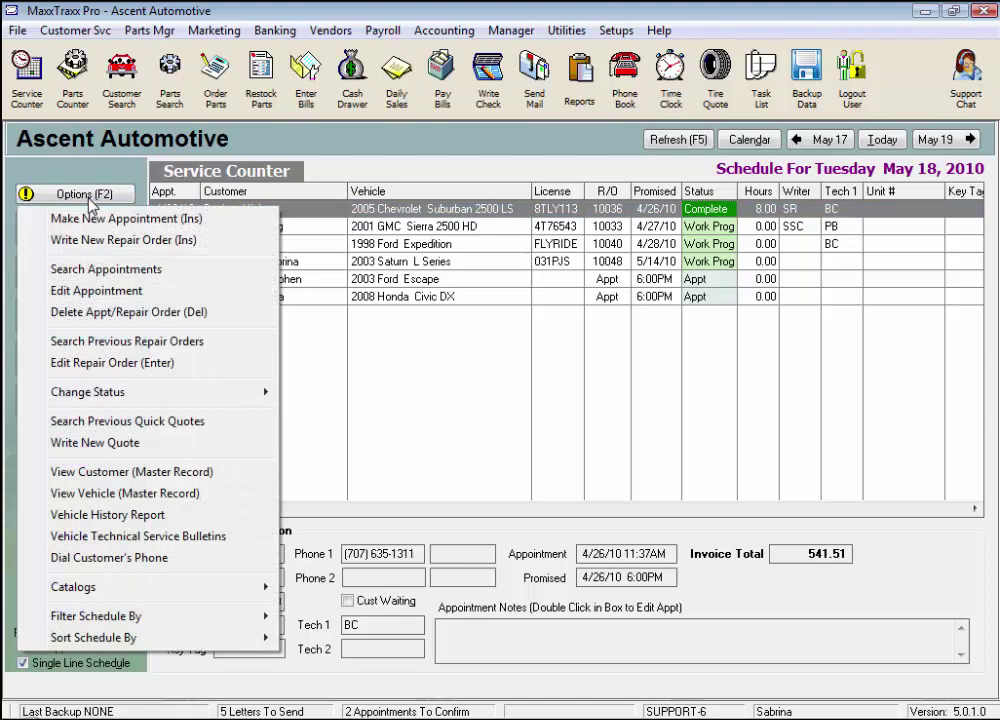
{"action": "left_click", "coordinate": [370, 348]}
{"action": "right_click", "coordinate": [371, 348]}
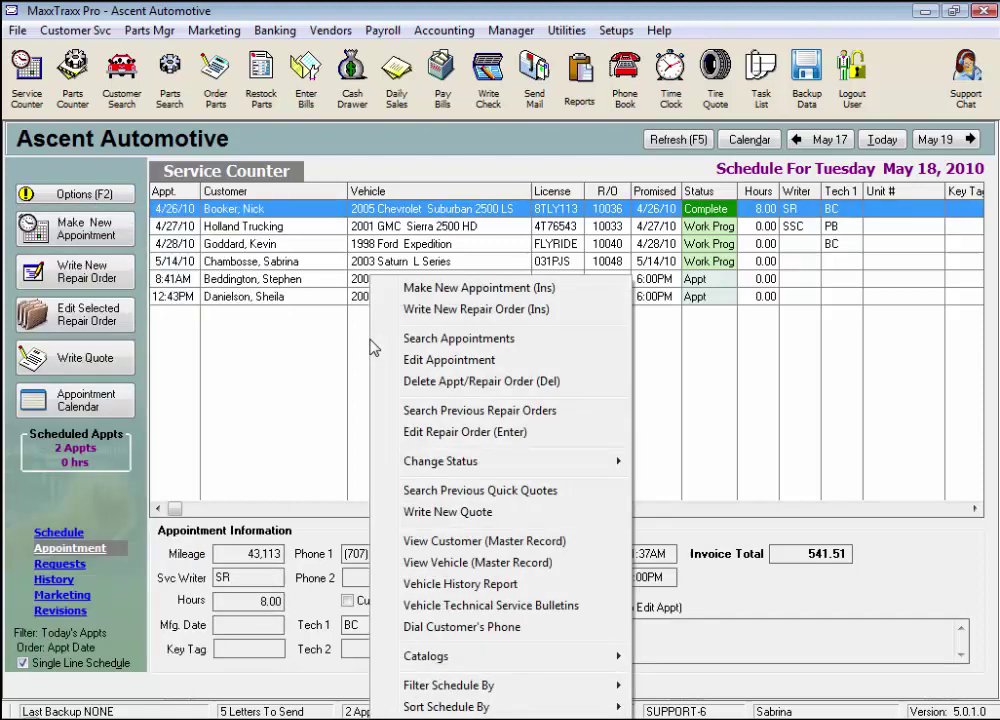
Search previous repair orders by Repair Order Date from May 10, 2010
{"action": "left_click", "coordinate": [576, 421]}
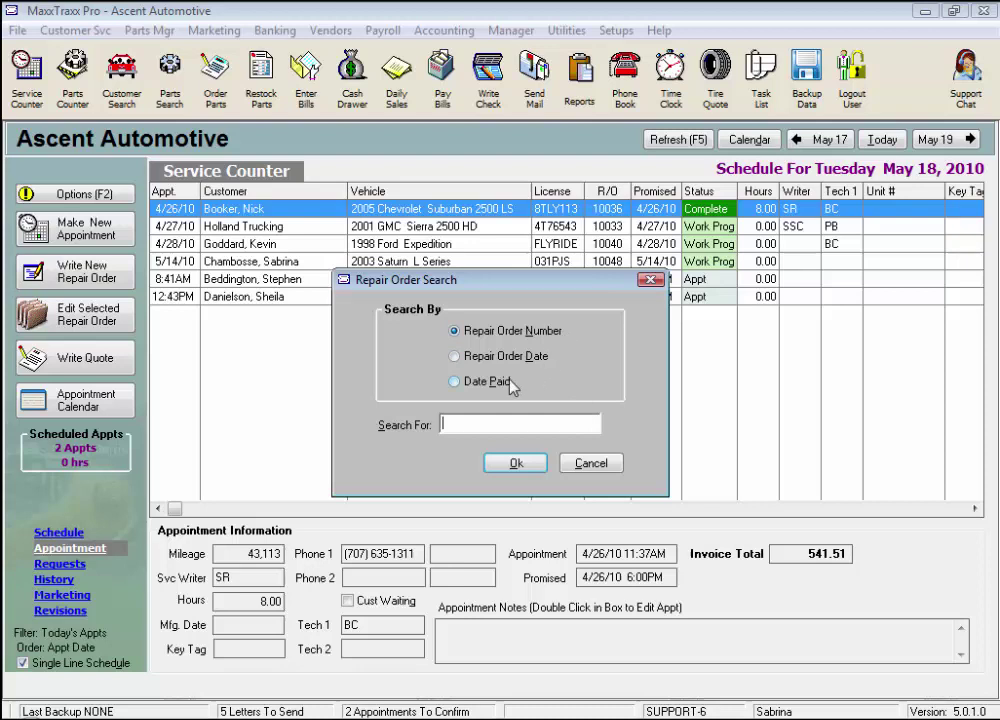
{"action": "left_click", "coordinate": [455, 357]}
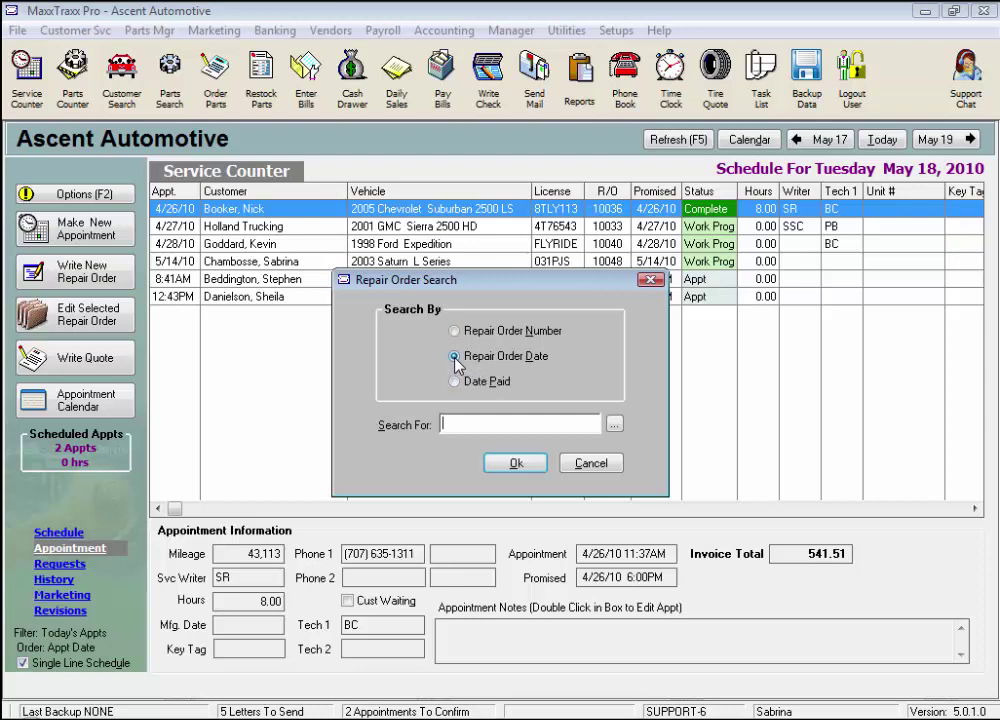
{"action": "left_click", "coordinate": [614, 425]}
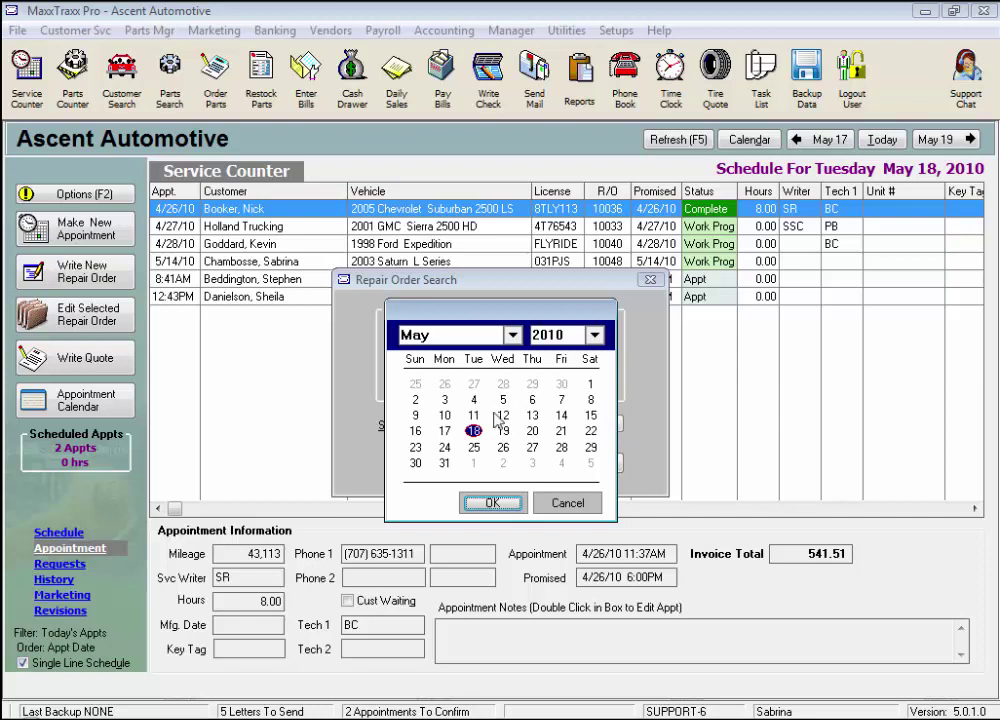
{"action": "left_click", "coordinate": [447, 416]}
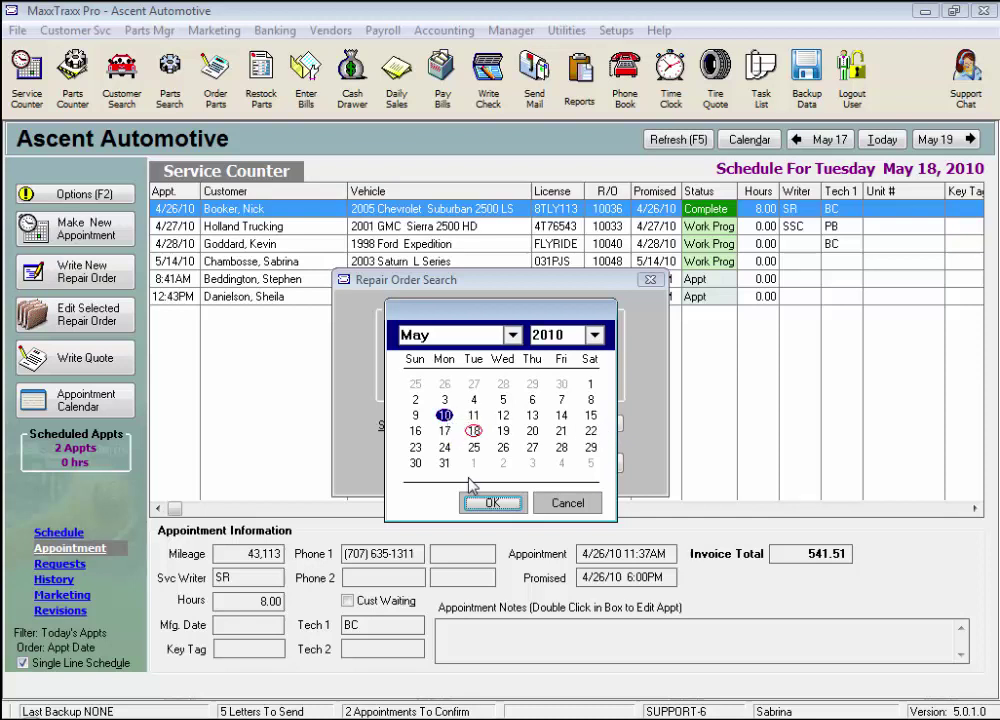
{"action": "left_click", "coordinate": [503, 507]}
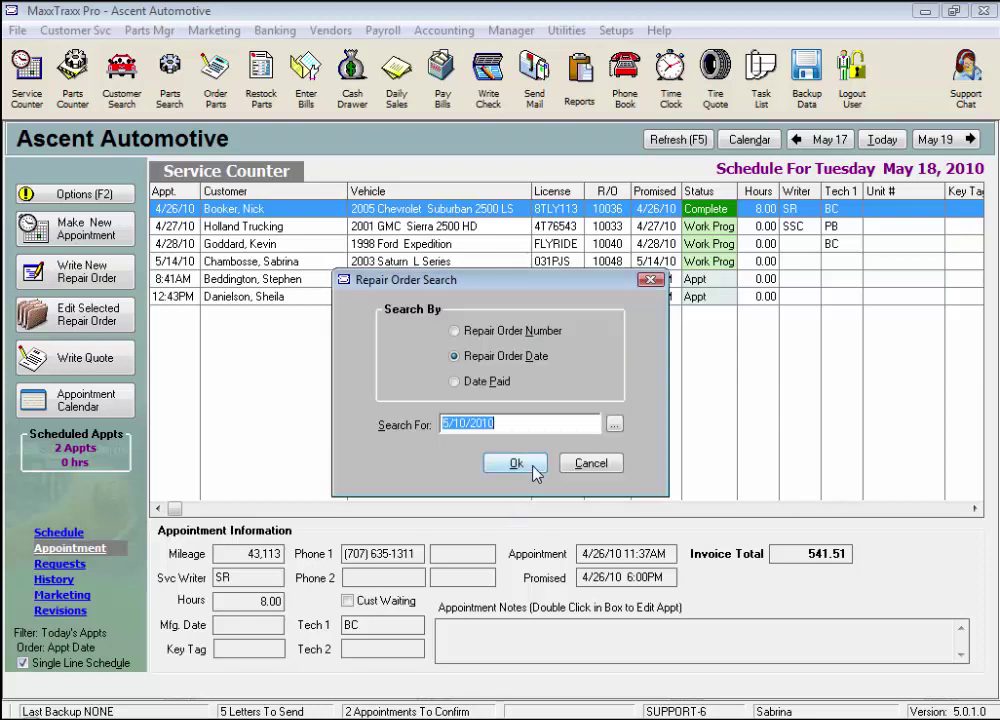
{"action": "left_click", "coordinate": [516, 464]}
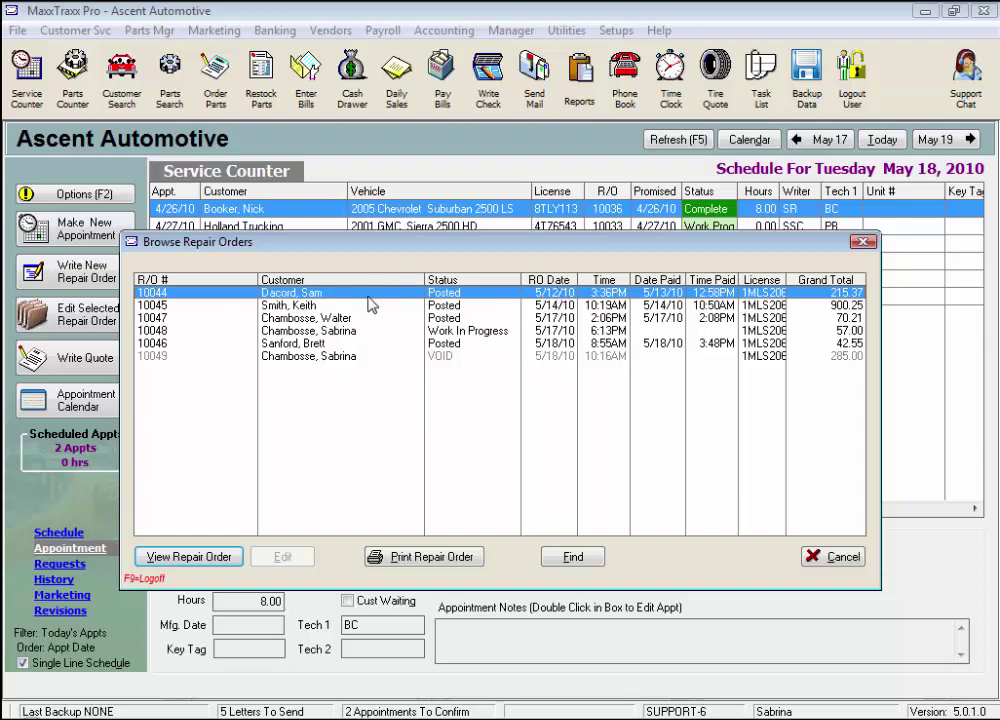
View repair order 10044's details, close it, then select repair order 10048
{"action": "left_click", "coordinate": [222, 565]}
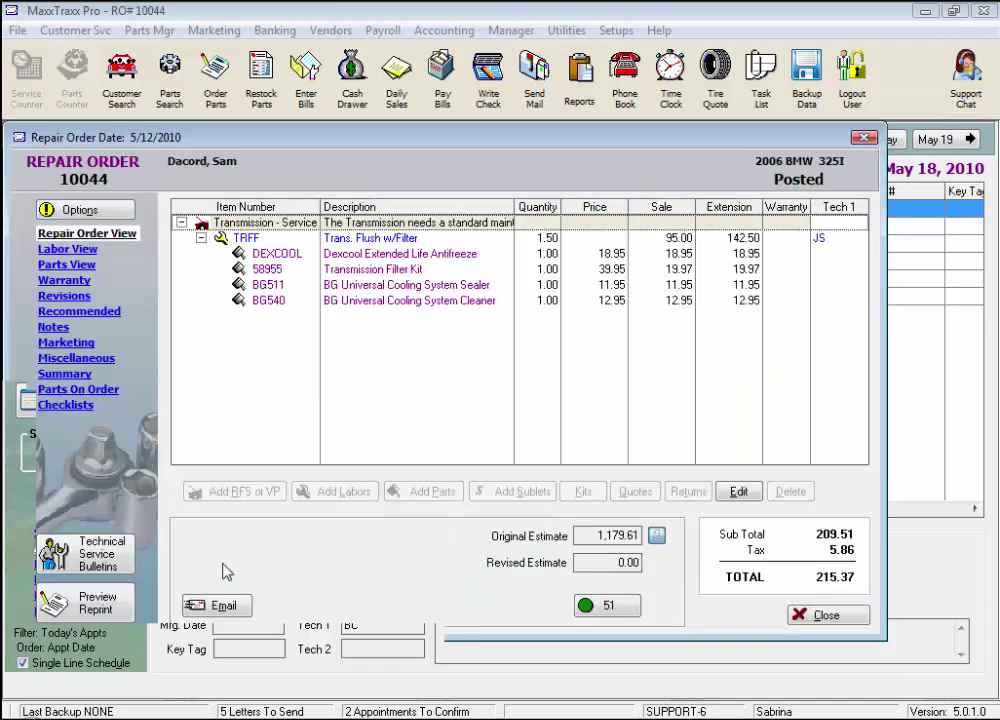
{"action": "left_click", "coordinate": [840, 625]}
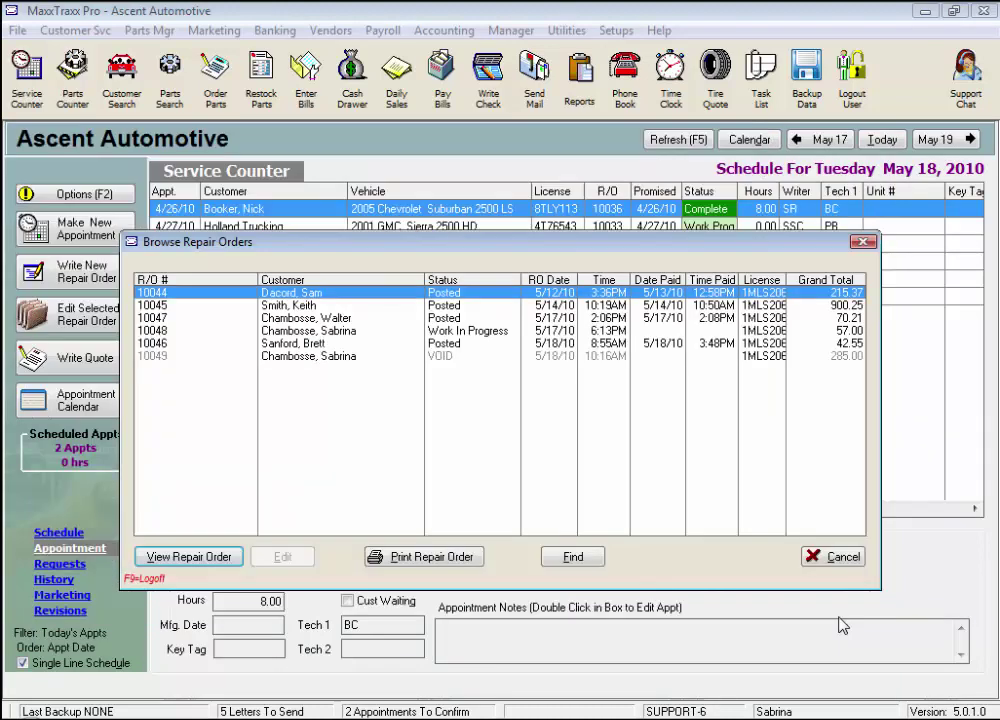
{"action": "left_click", "coordinate": [452, 337]}
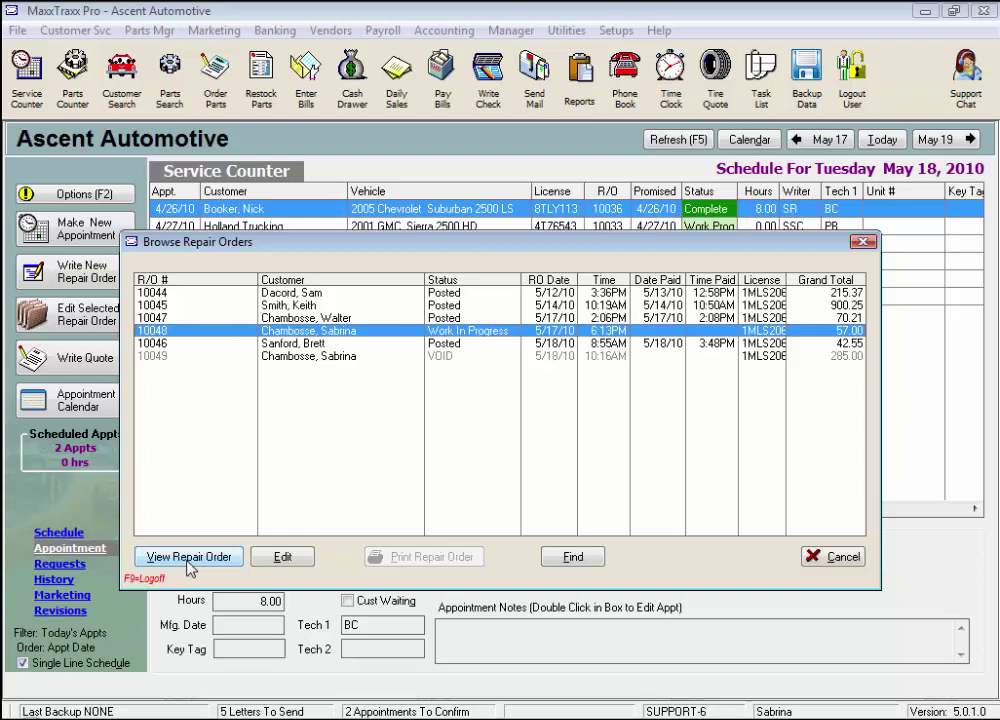
Edit repair order 10048 and save it with Save Only, keeping its status
{"action": "left_click", "coordinate": [302, 563]}
{"action": "left_click", "coordinate": [578, 480]}
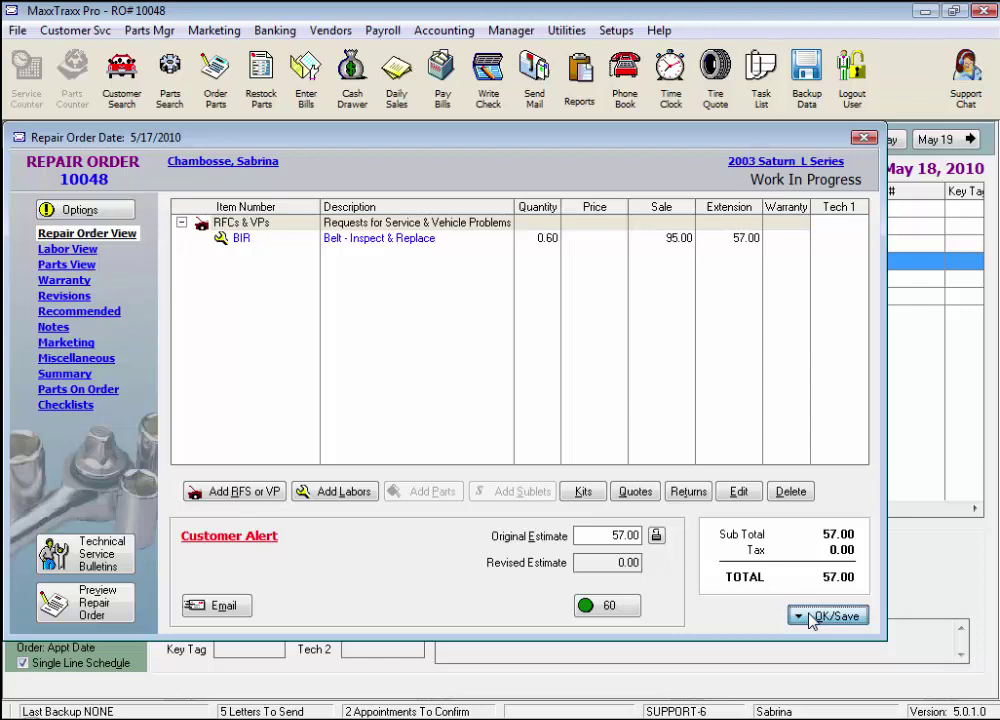
{"action": "left_click", "coordinate": [795, 617]}
{"action": "left_click", "coordinate": [630, 458]}
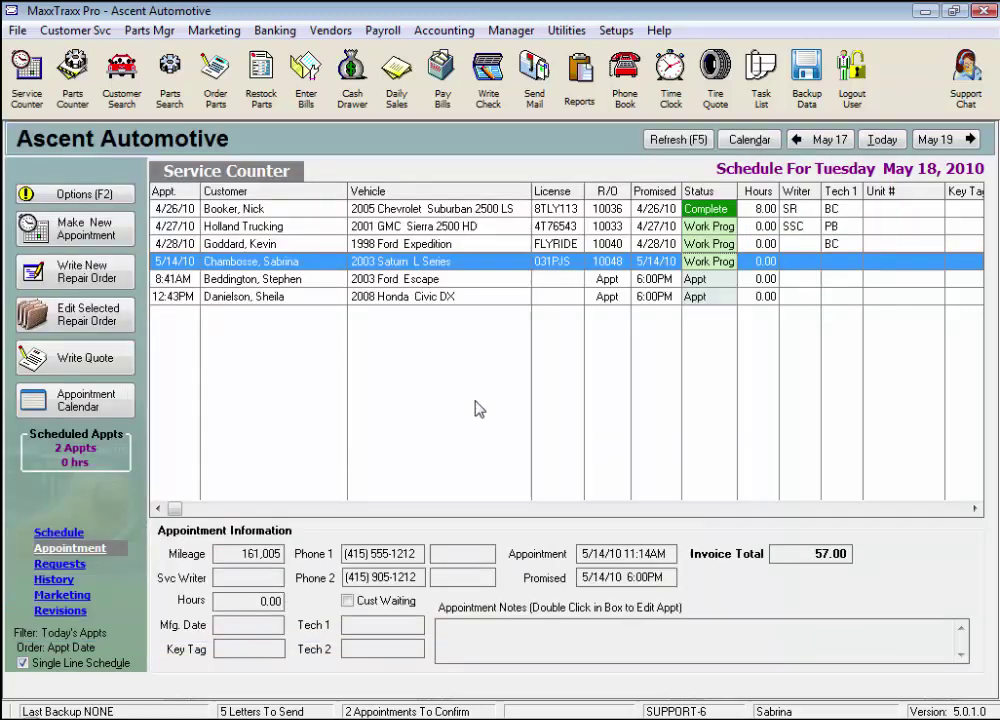
Search previous repair orders by Date Paid from May 10, 2010
{"action": "left_click", "coordinate": [120, 196]}
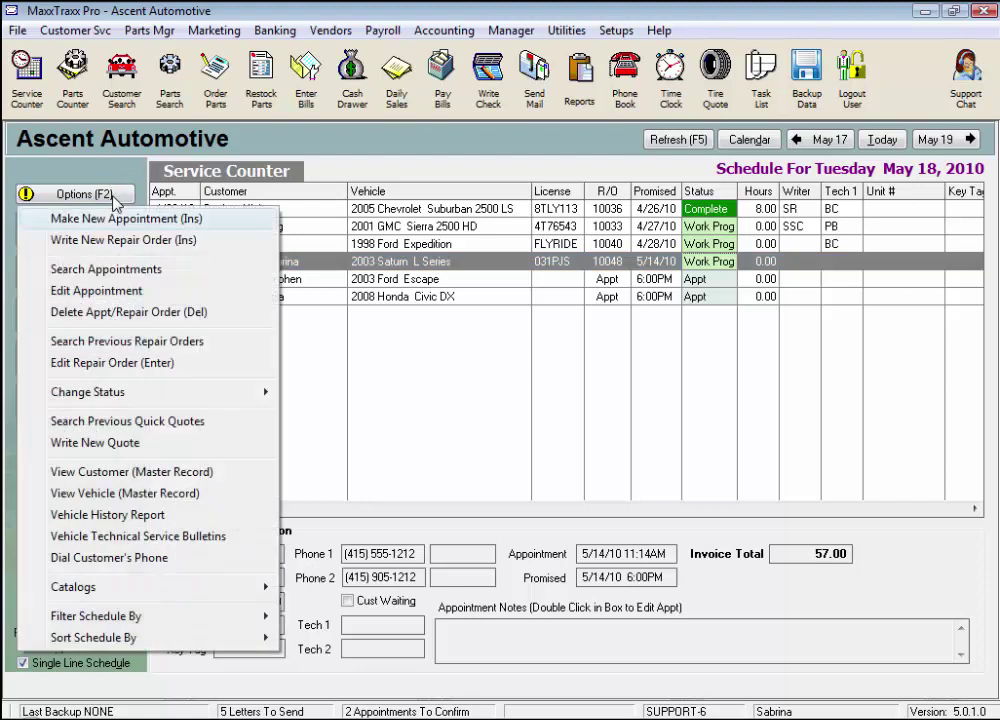
{"action": "left_click", "coordinate": [150, 342]}
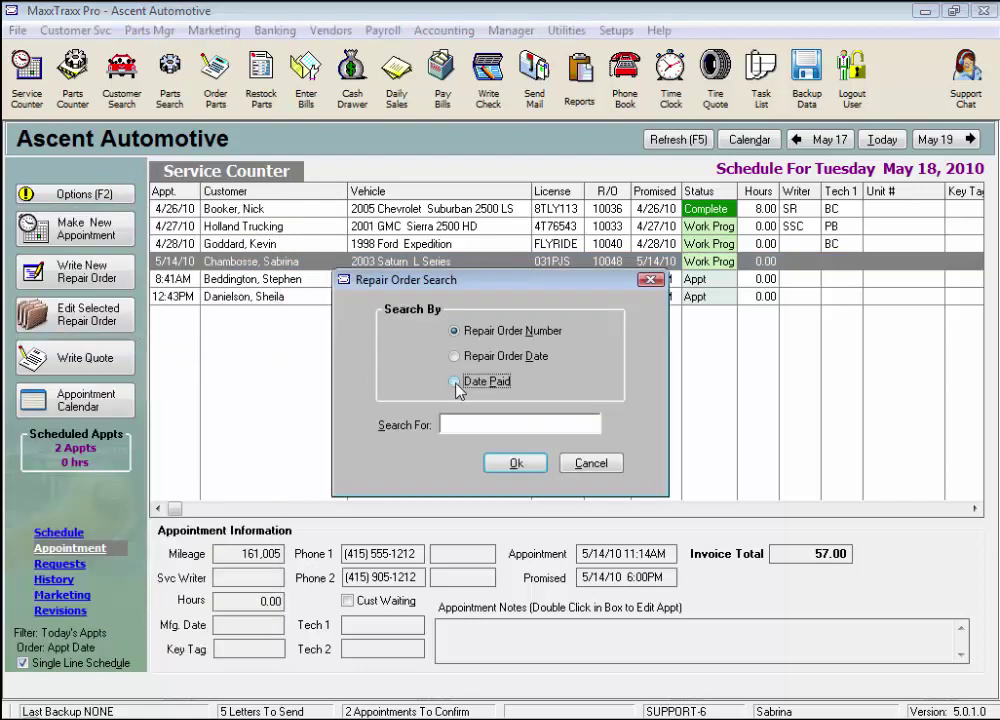
{"action": "left_click", "coordinate": [456, 381]}
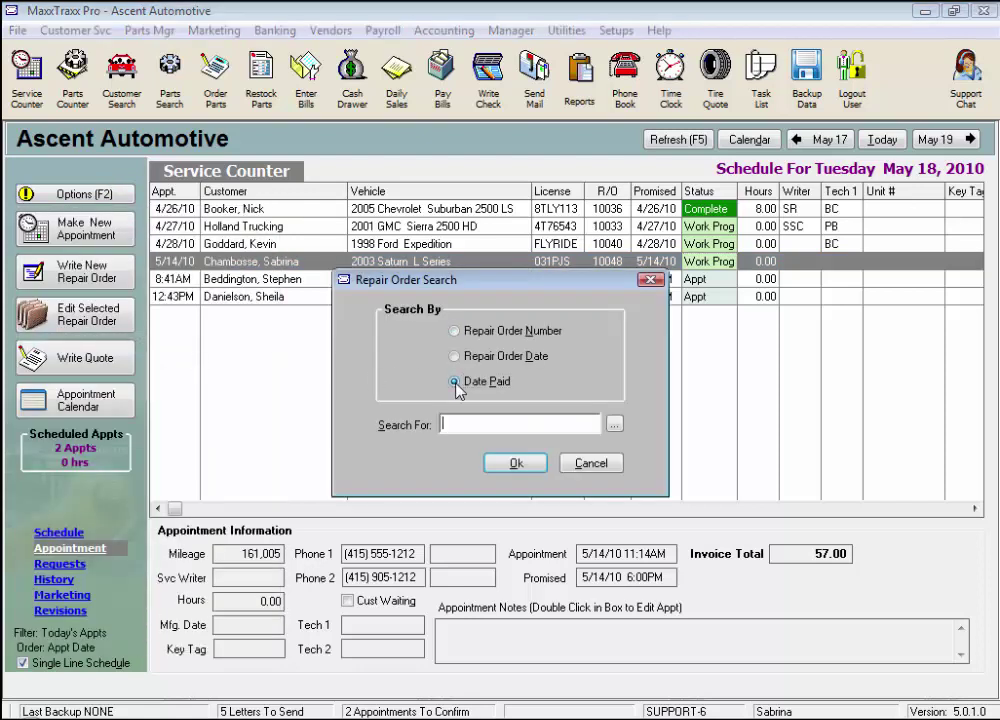
{"action": "left_click", "coordinate": [615, 425]}
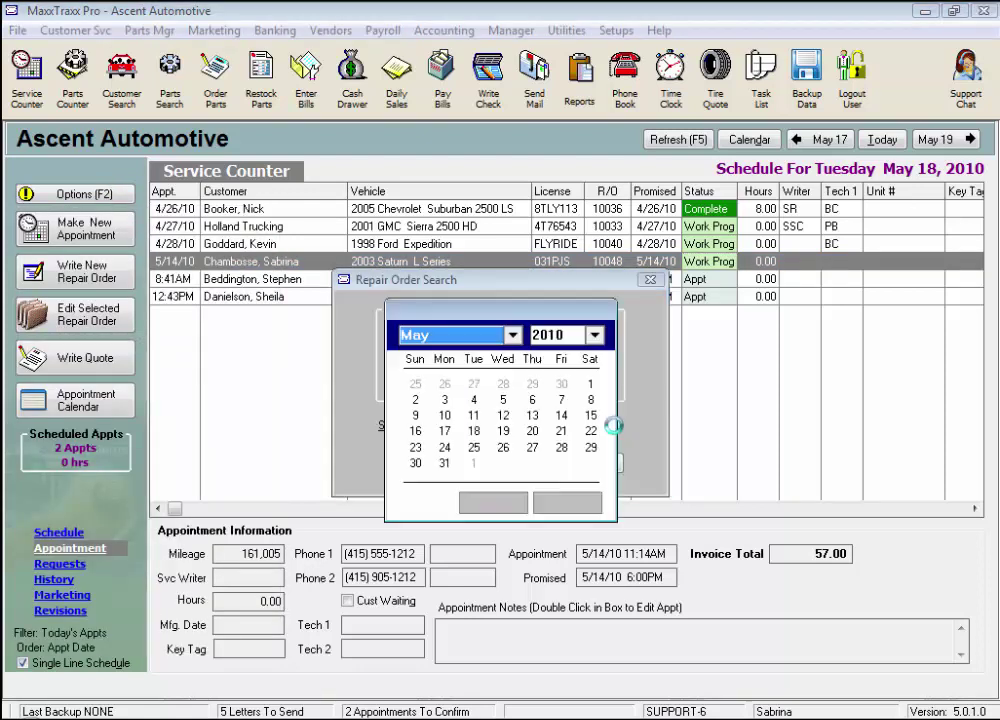
{"action": "left_click", "coordinate": [444, 415]}
{"action": "left_click", "coordinate": [492, 502]}
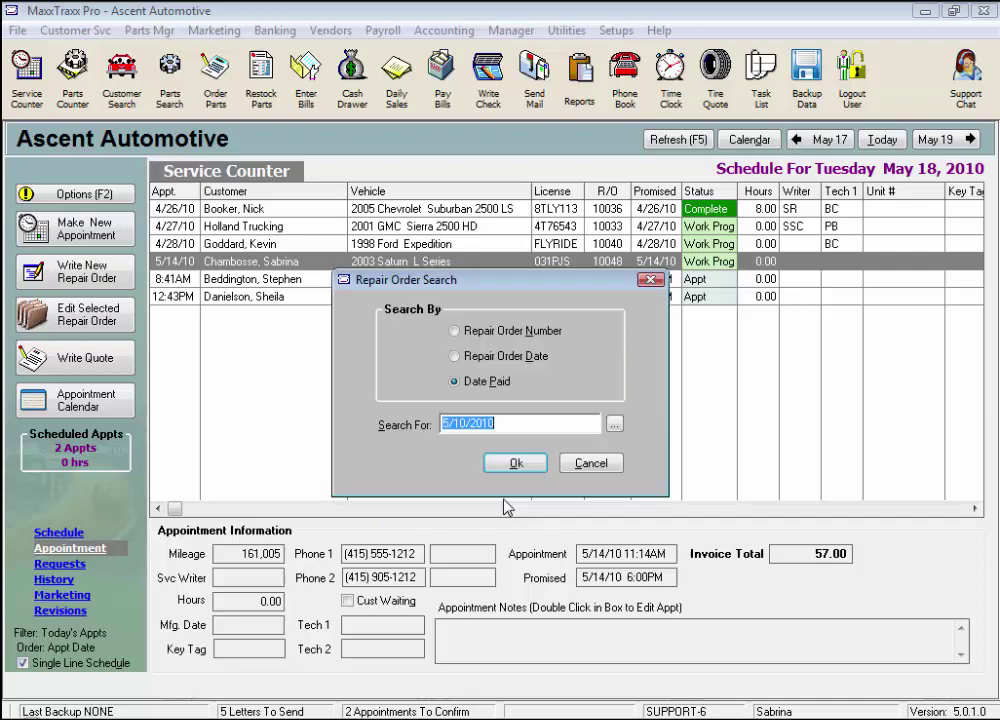
{"action": "left_click", "coordinate": [516, 464]}
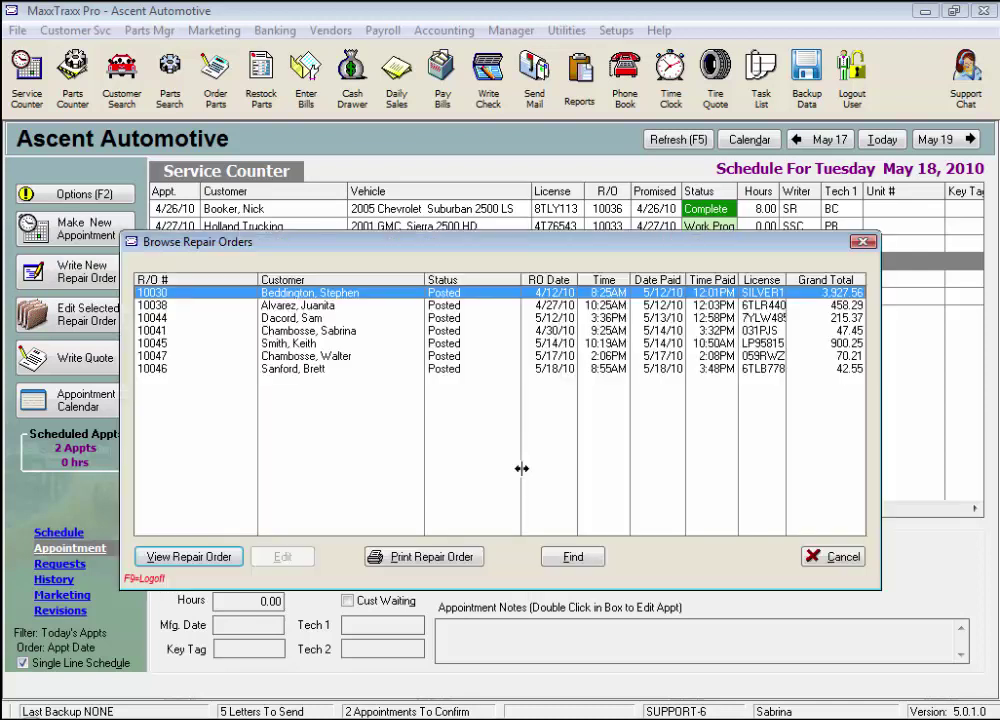
Select repair orders 10044, 10041, 10045, 10047 and 10046 in turn
{"action": "left_click", "coordinate": [333, 318]}
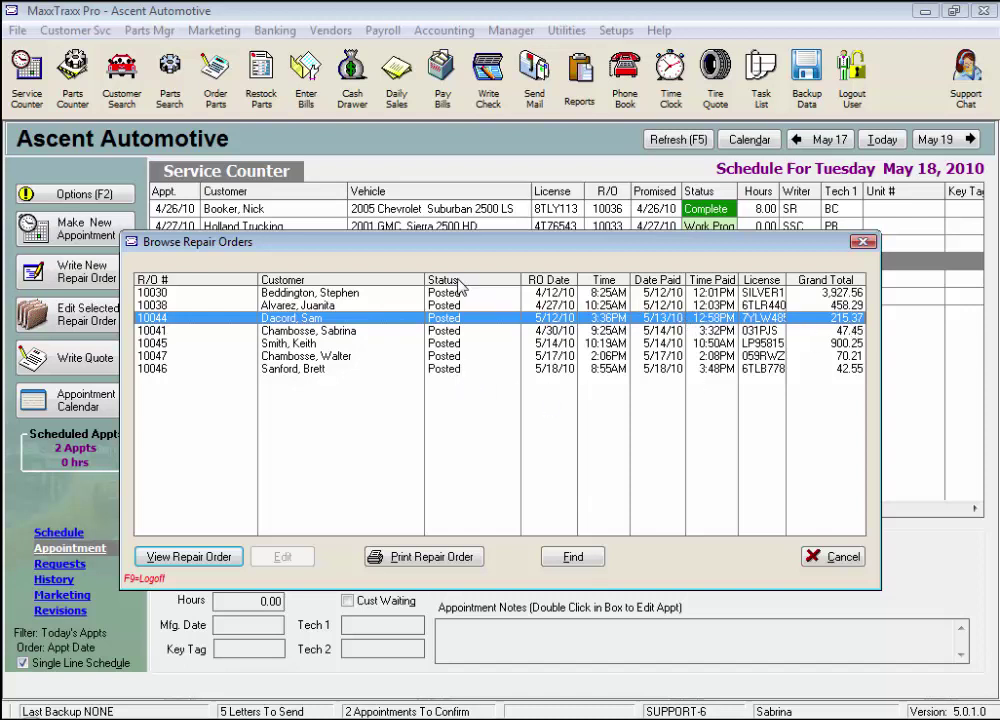
{"action": "left_click", "coordinate": [451, 331]}
{"action": "left_click", "coordinate": [453, 343]}
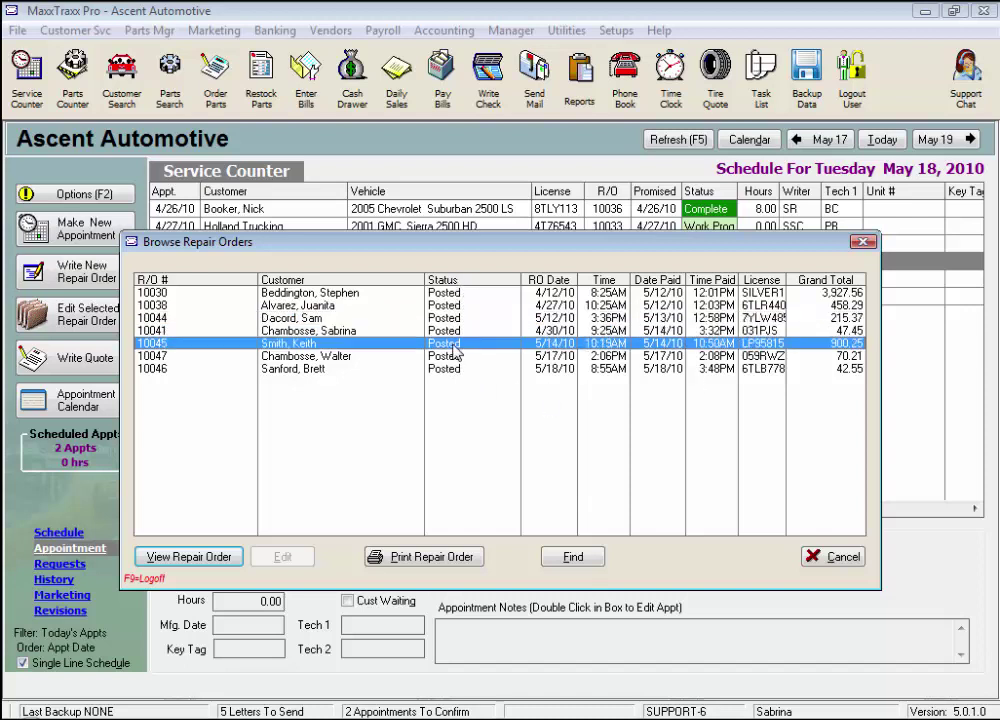
{"action": "left_click", "coordinate": [455, 356]}
{"action": "left_click", "coordinate": [457, 369]}
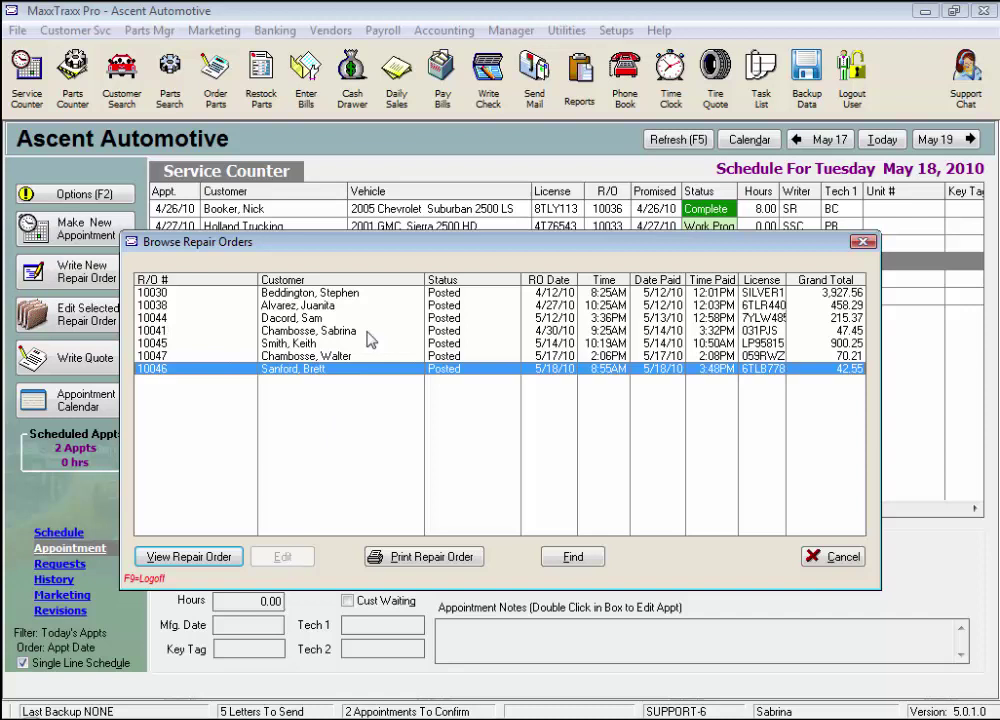
Find repair order number 10025 in the Browse Repair Orders list
{"action": "left_click", "coordinate": [571, 556]}
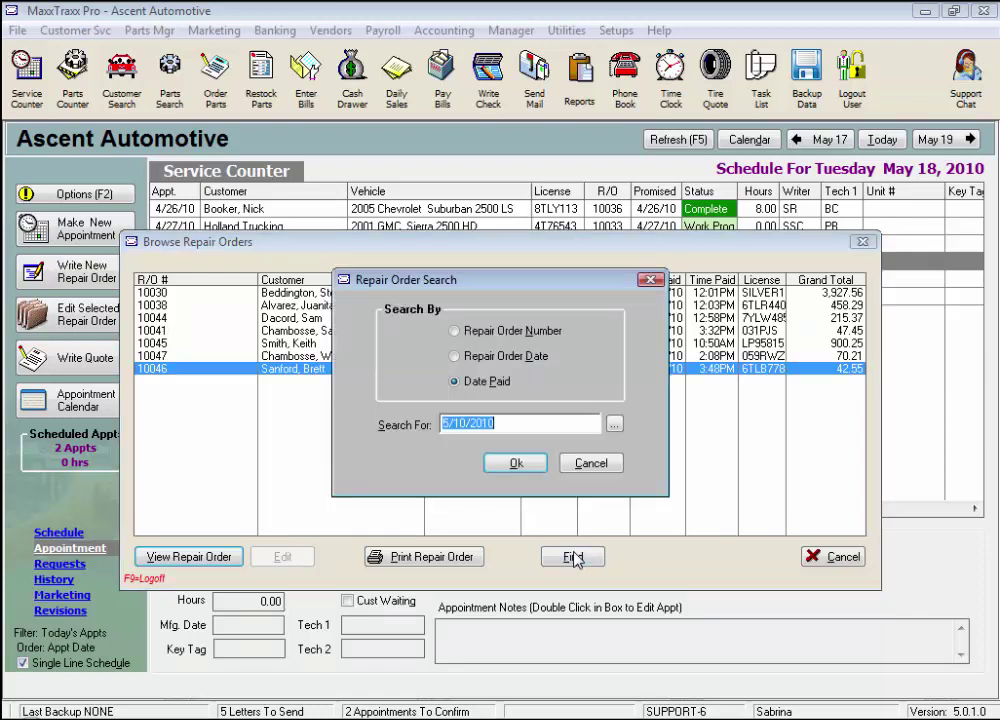
{"action": "left_click", "coordinate": [455, 331]}
{"action": "type", "text": "1"}
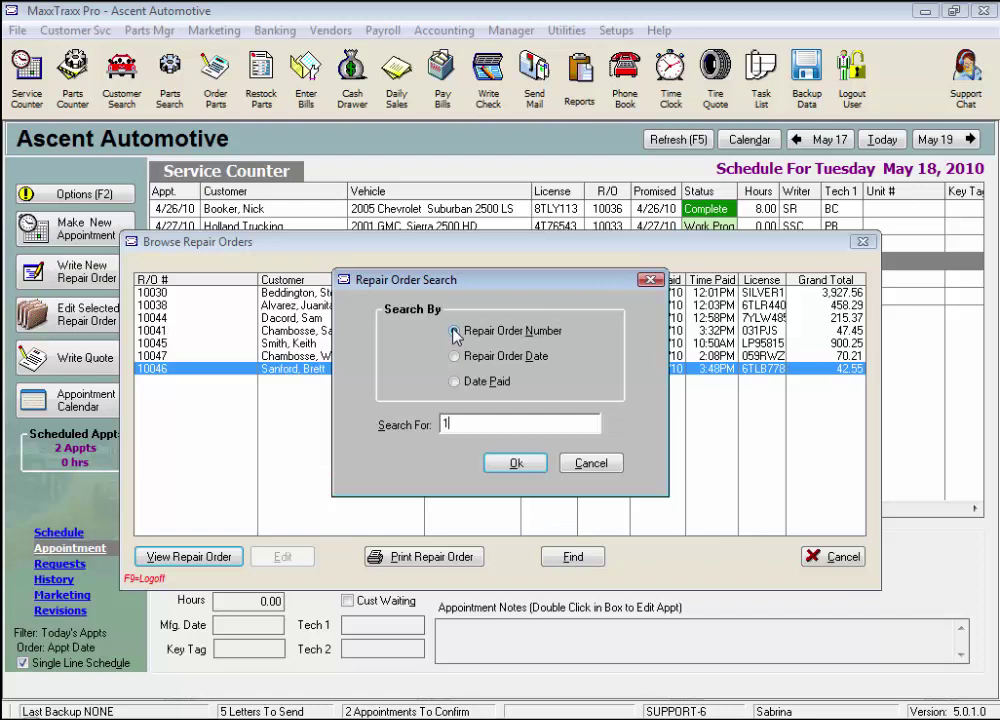
{"action": "type", "text": "0025"}
{"action": "left_click", "coordinate": [516, 463]}
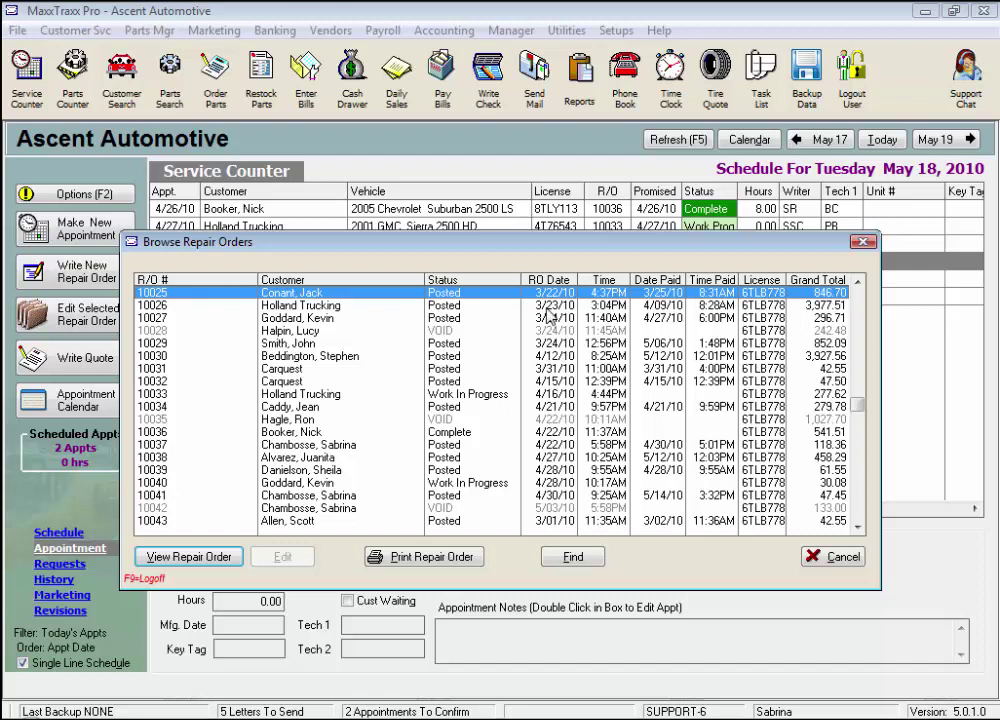
Preview repair order 10025's invoice at several zoom levels, then close the preview and list
{"action": "left_click", "coordinate": [476, 563]}
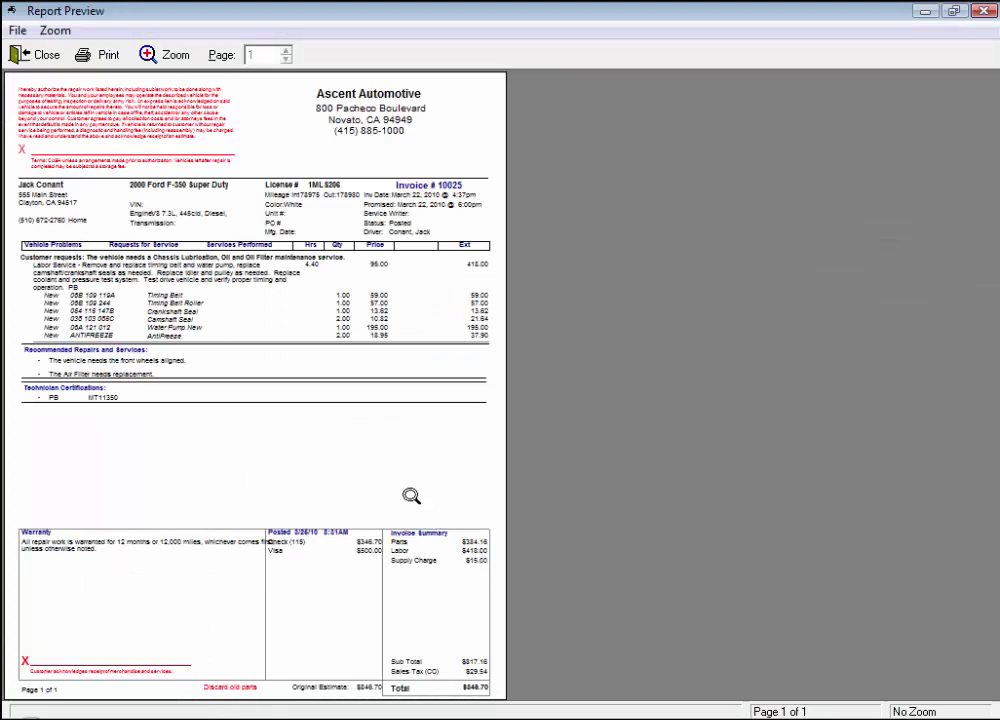
{"action": "left_click", "coordinate": [248, 346]}
{"action": "left_click", "coordinate": [993, 667]}
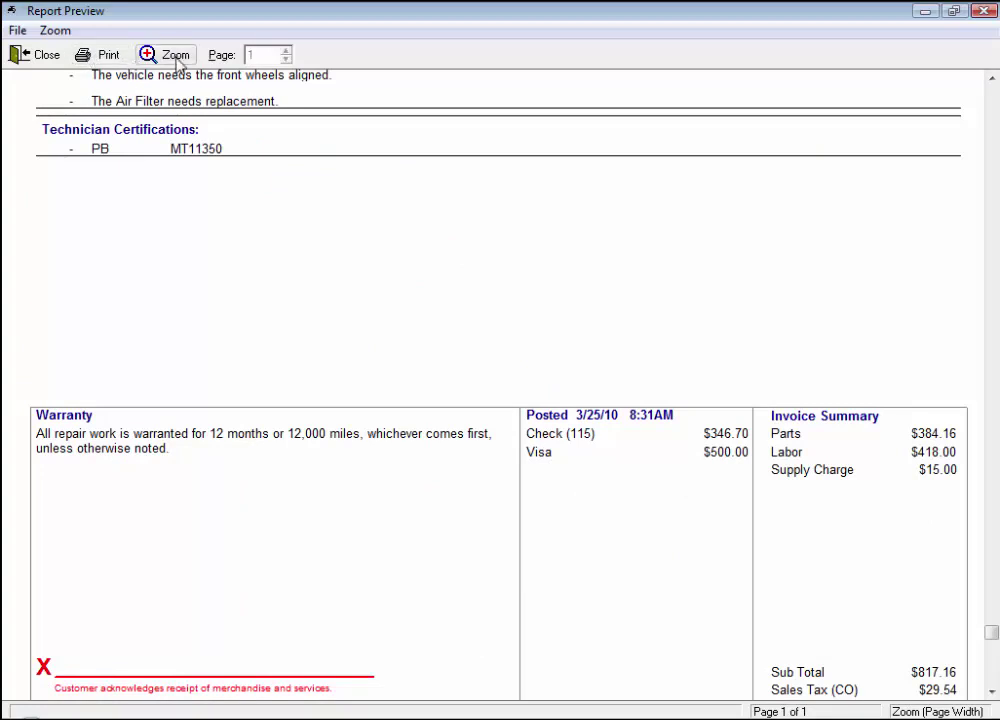
{"action": "left_click", "coordinate": [280, 153]}
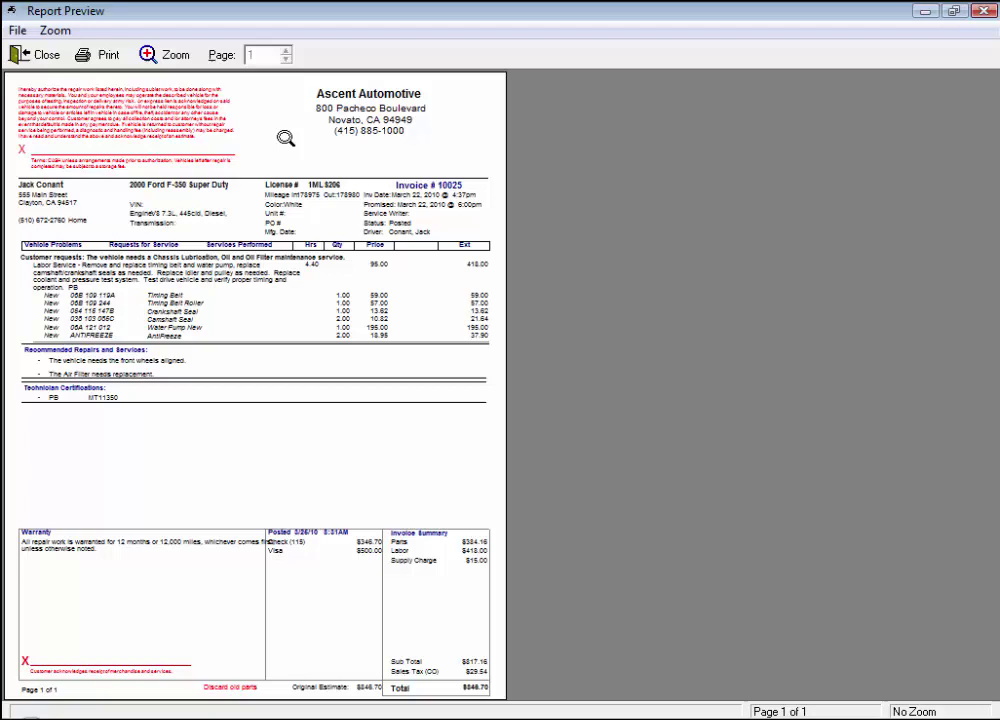
{"action": "left_click", "coordinate": [240, 110]}
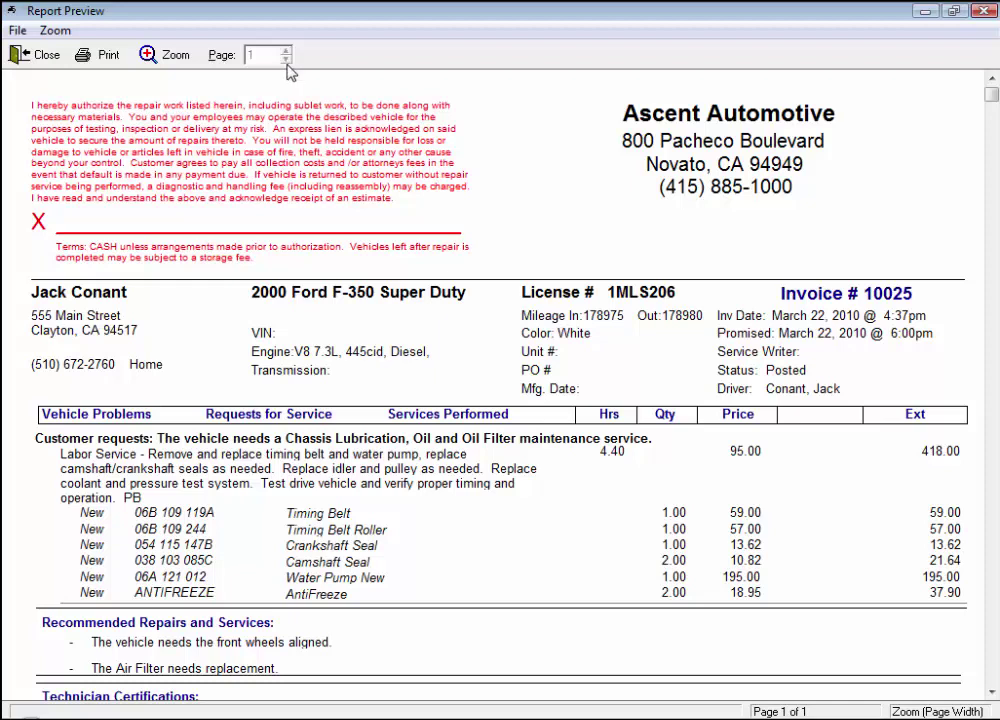
{"action": "left_click", "coordinate": [38, 55]}
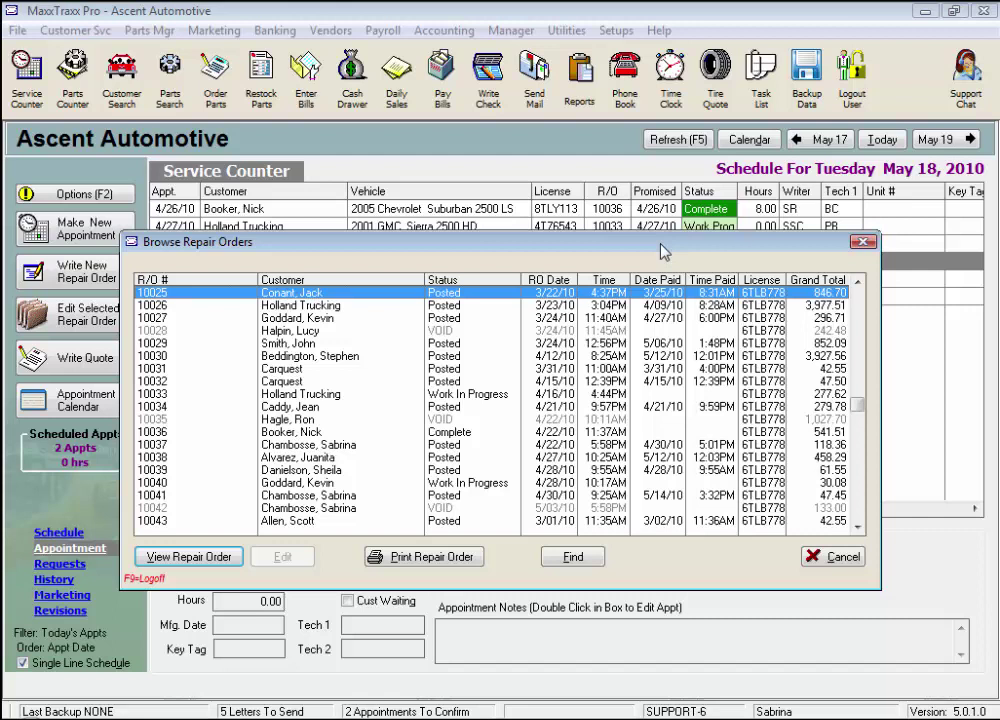
{"action": "left_click", "coordinate": [835, 556]}
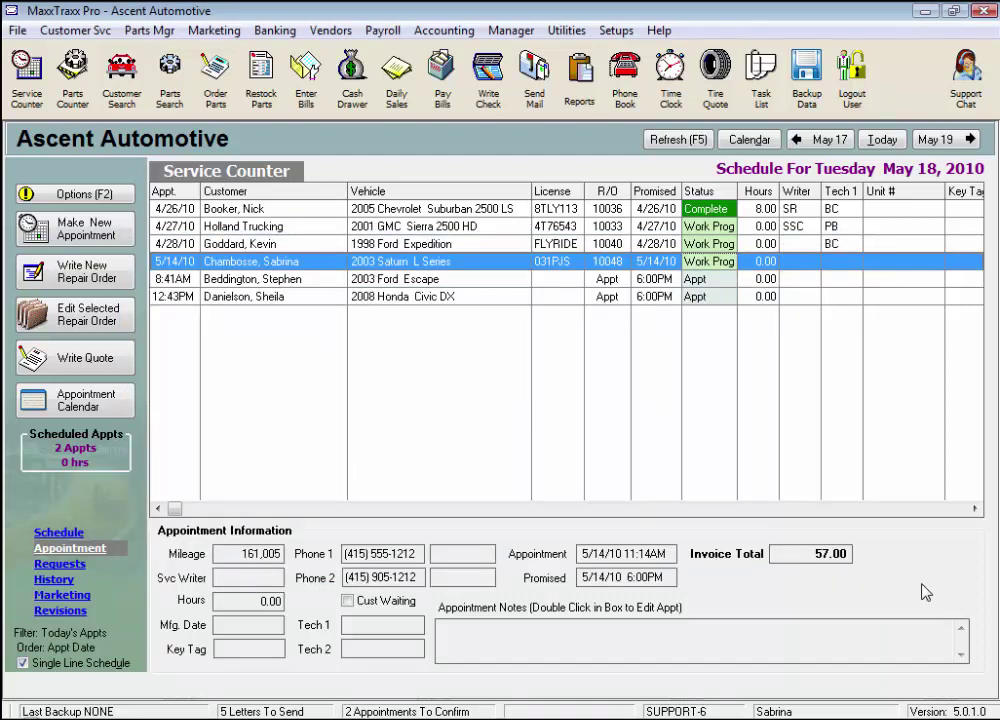